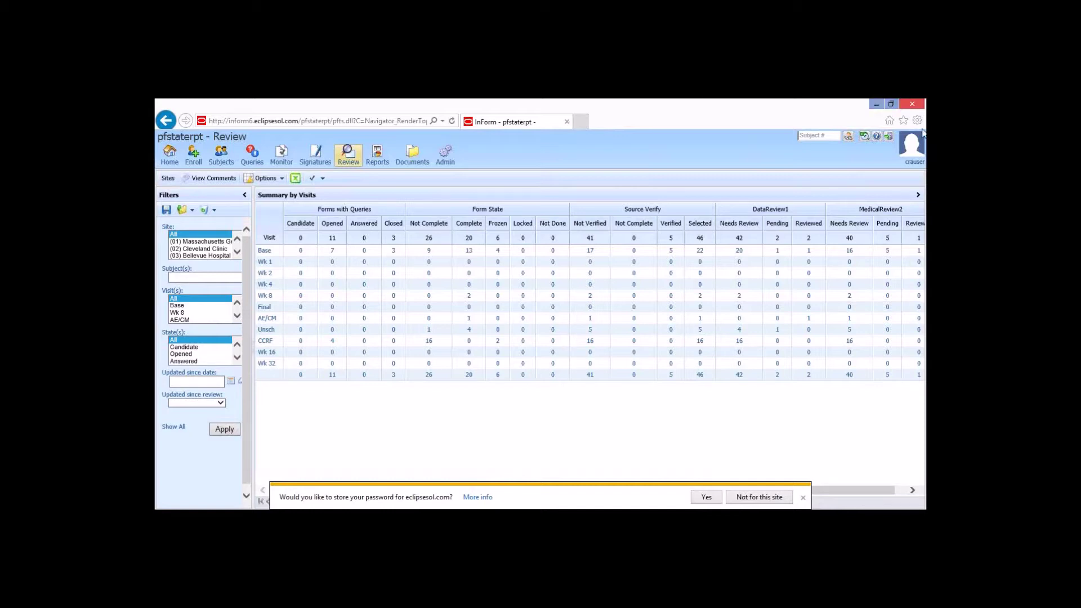
Dismiss the password-storing prompt and run the CRF Aging by Site report from CRF Reports for all USA sites
{"action": "left_click", "coordinate": [803, 498]}
{"action": "left_click", "coordinate": [386, 145]}
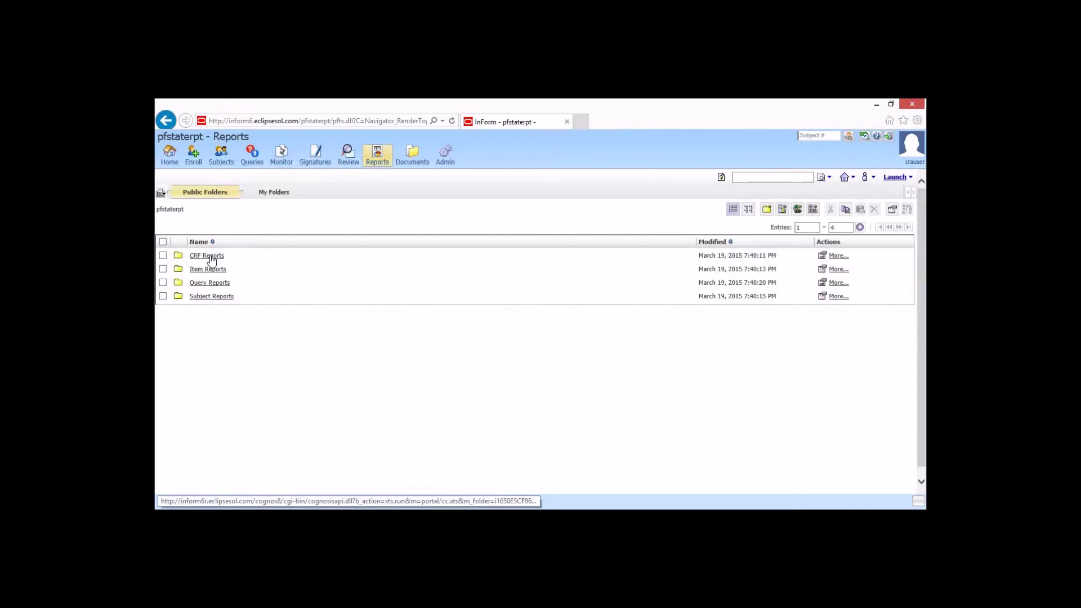
{"action": "left_click", "coordinate": [211, 259]}
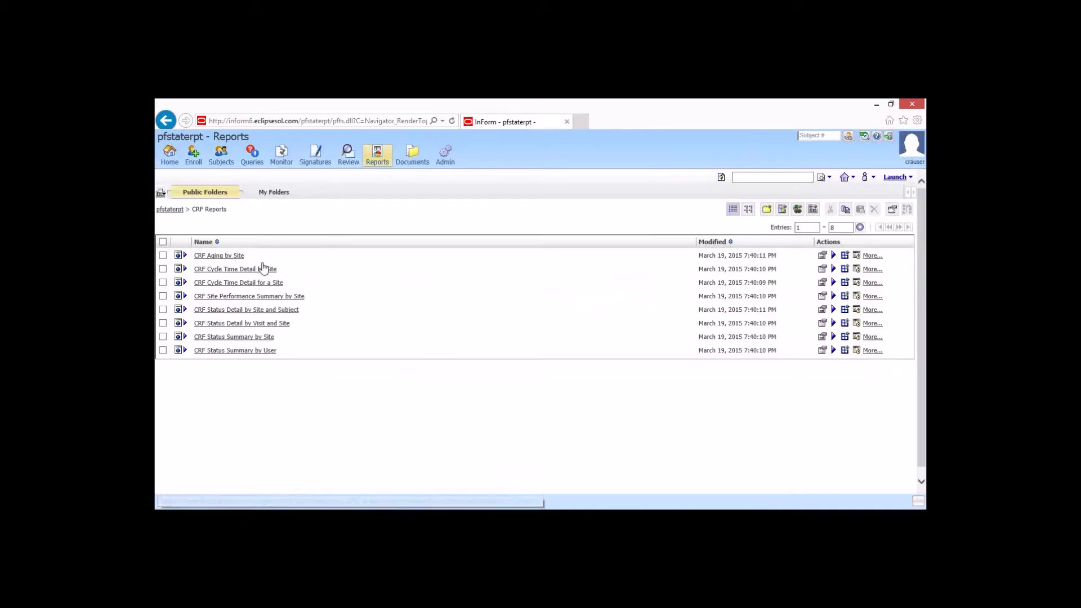
{"action": "left_click", "coordinate": [232, 260]}
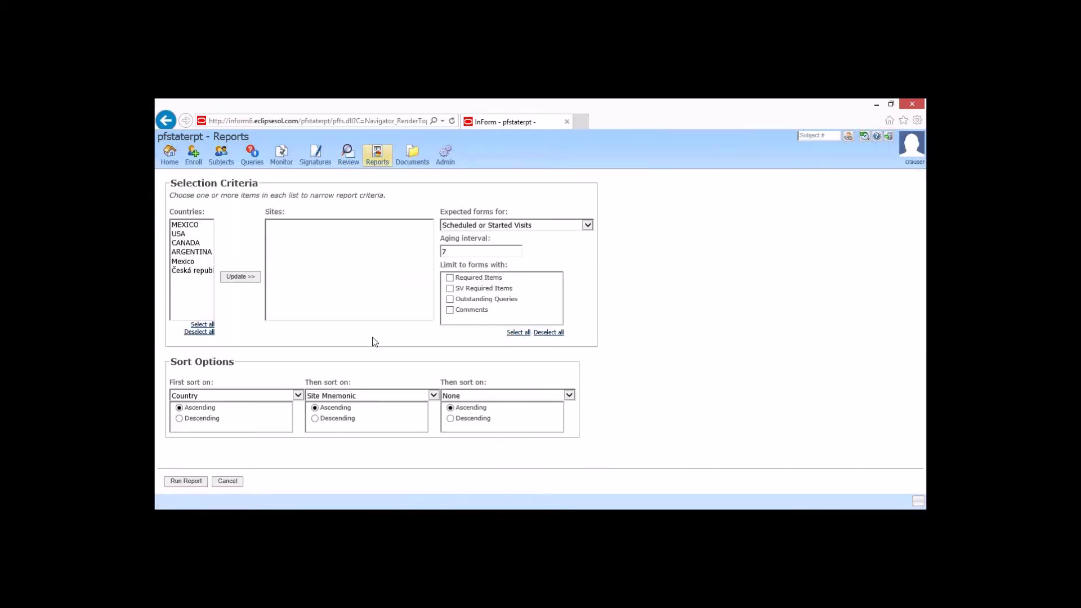
{"action": "left_click", "coordinate": [180, 236]}
{"action": "left_click", "coordinate": [244, 278]}
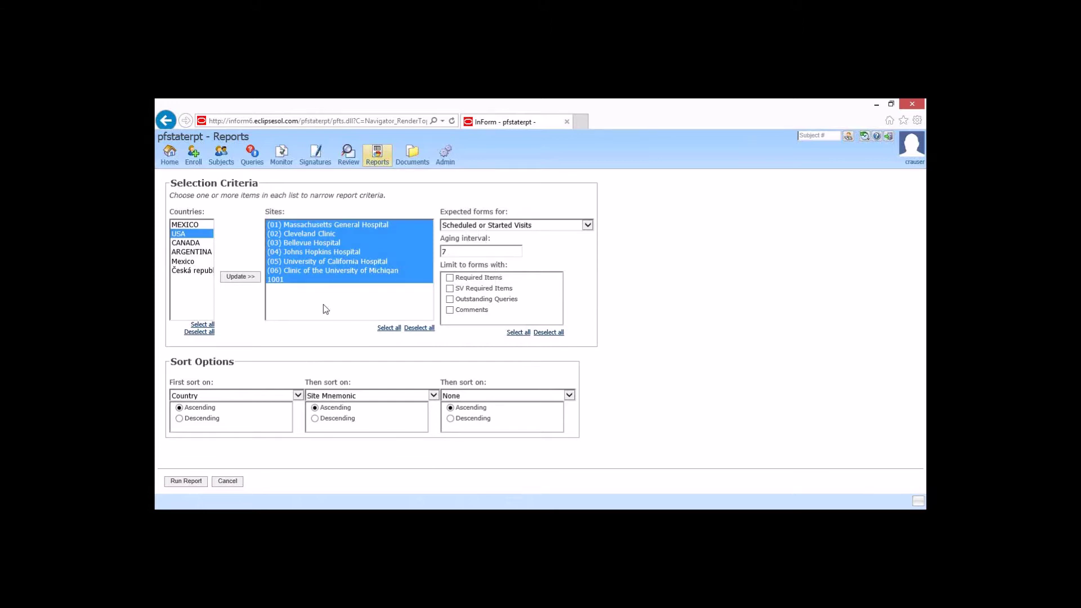
{"action": "left_click", "coordinate": [188, 482]}
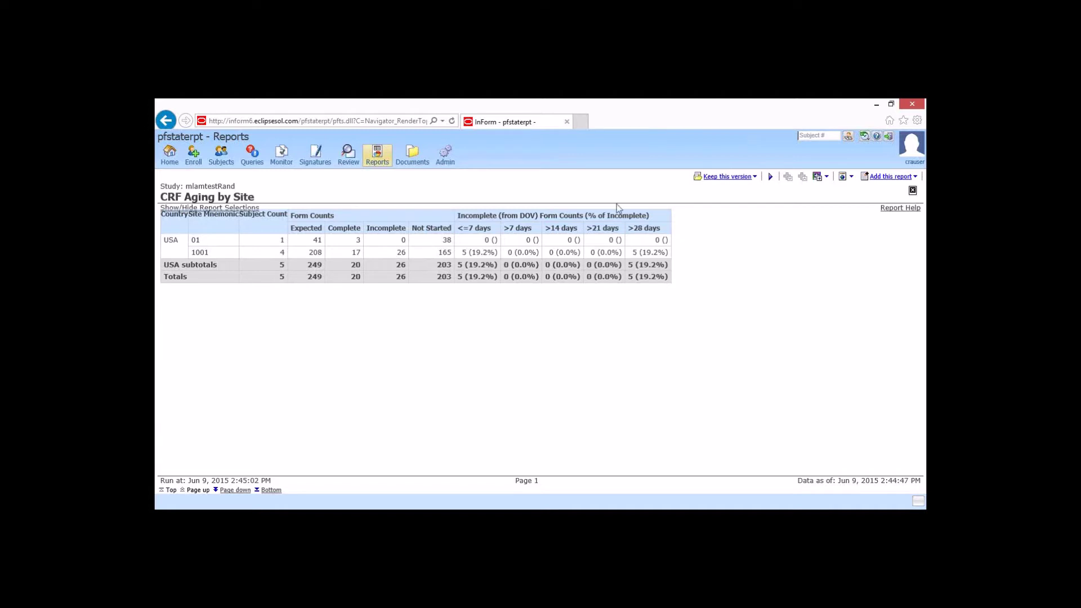
{"action": "left_click", "coordinate": [376, 153]}
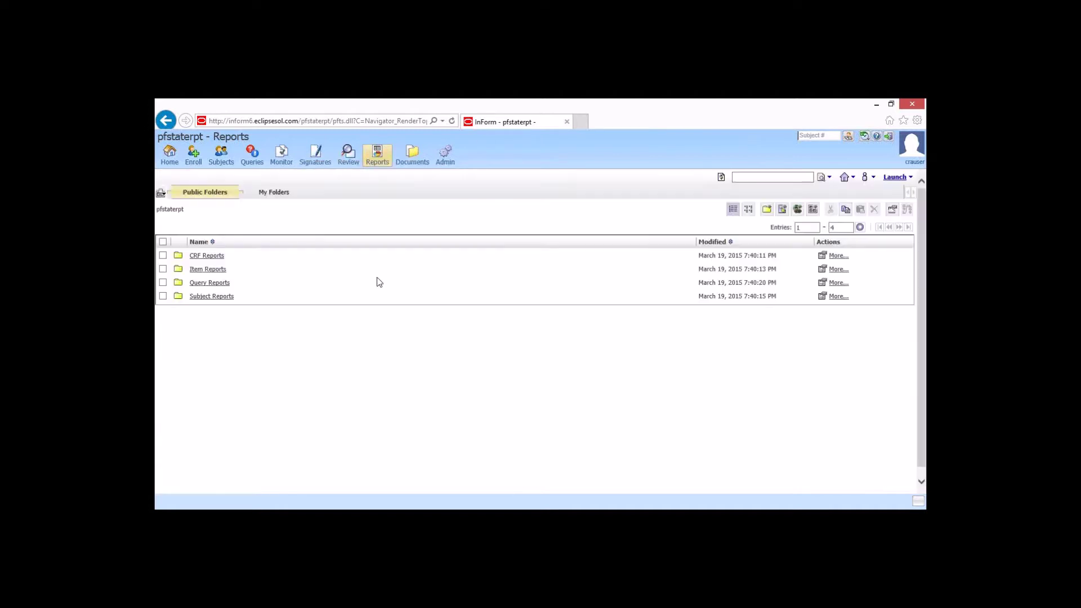
{"action": "left_click", "coordinate": [208, 255]}
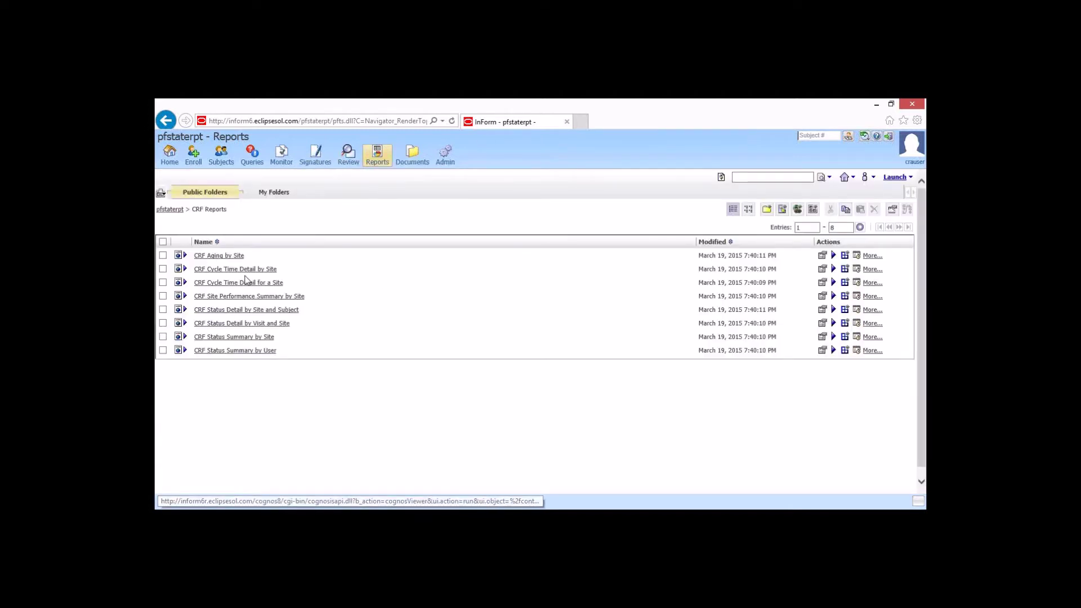
{"action": "left_click", "coordinate": [275, 283]}
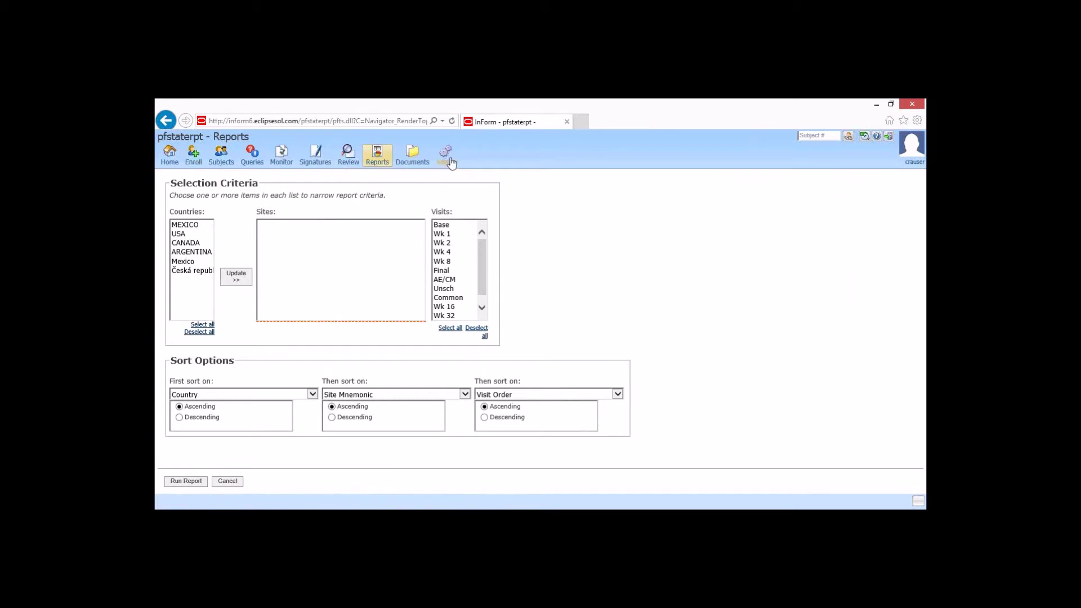
Run the CRF Cycle Time Detail by Site report from CRF Reports for all USA sites and all visits, and review its rows
{"action": "left_click", "coordinate": [377, 155]}
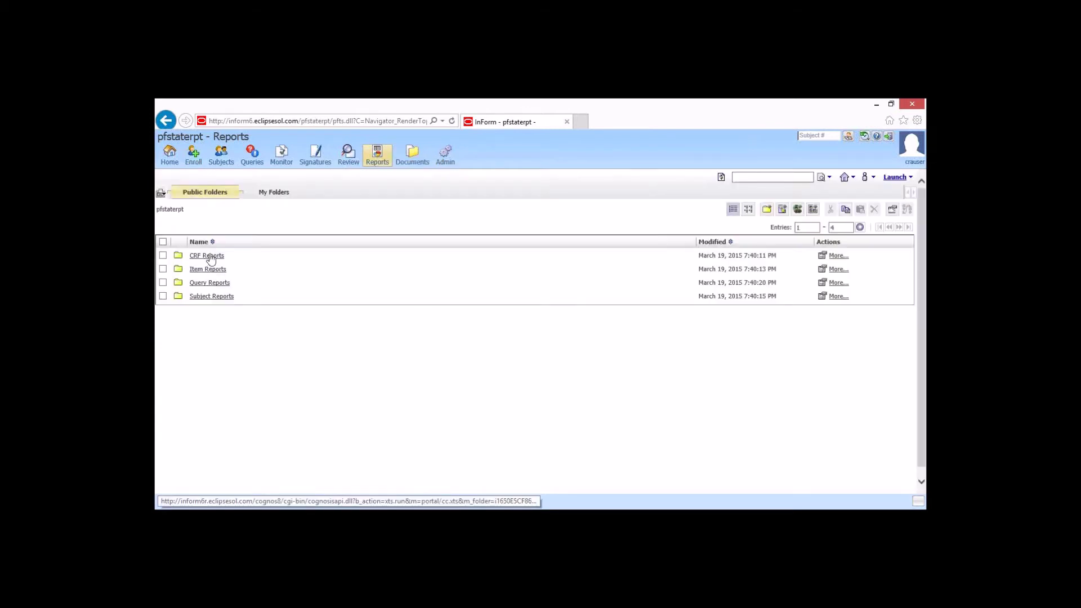
{"action": "left_click", "coordinate": [208, 256]}
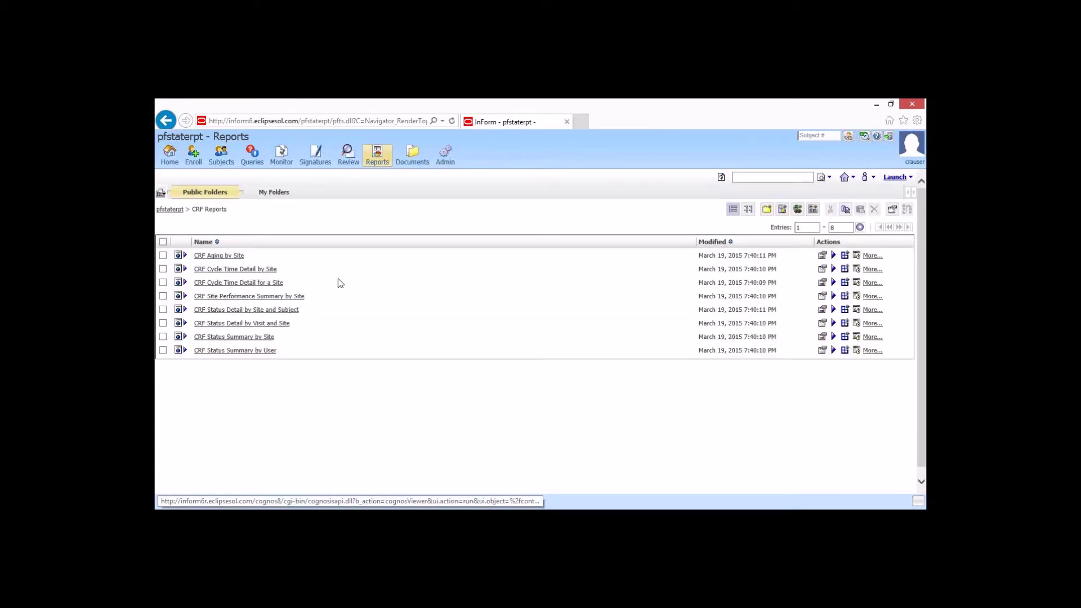
{"action": "left_click", "coordinate": [253, 269]}
{"action": "left_click", "coordinate": [183, 234]}
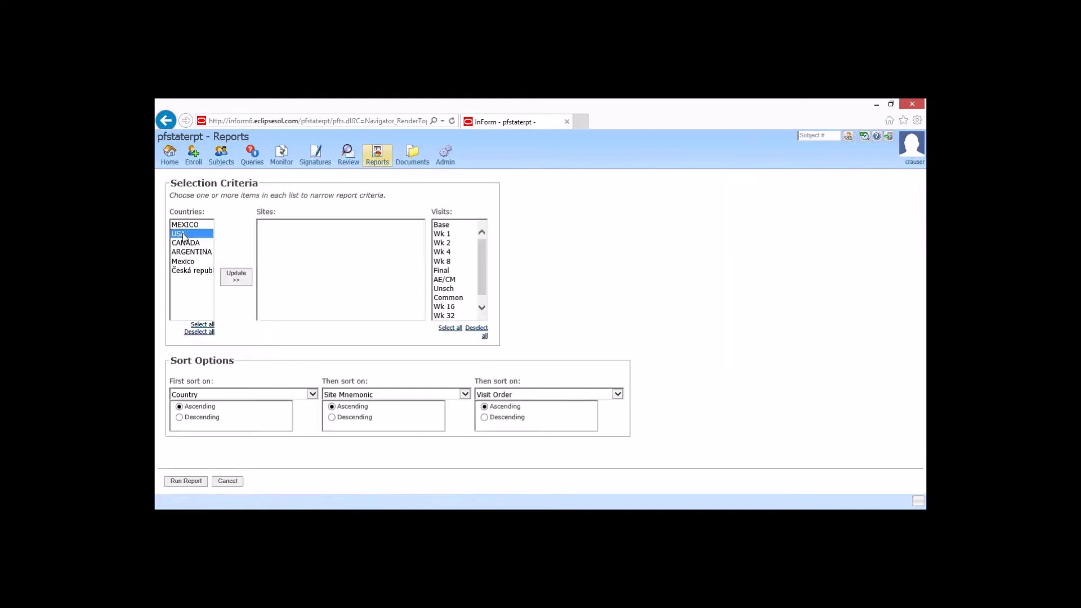
{"action": "left_click", "coordinate": [236, 276]}
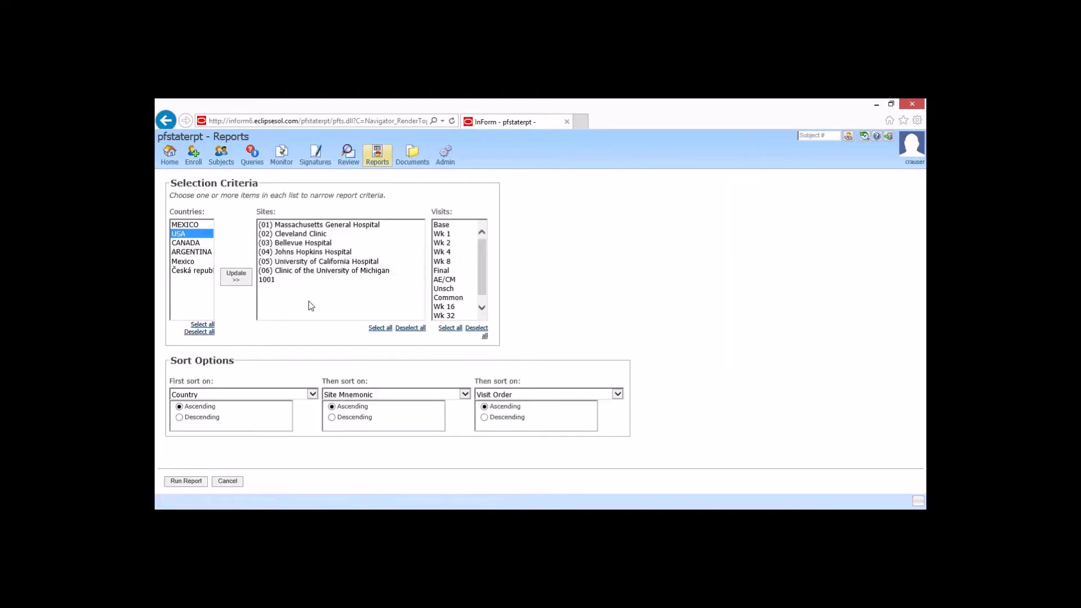
{"action": "left_click", "coordinate": [381, 328]}
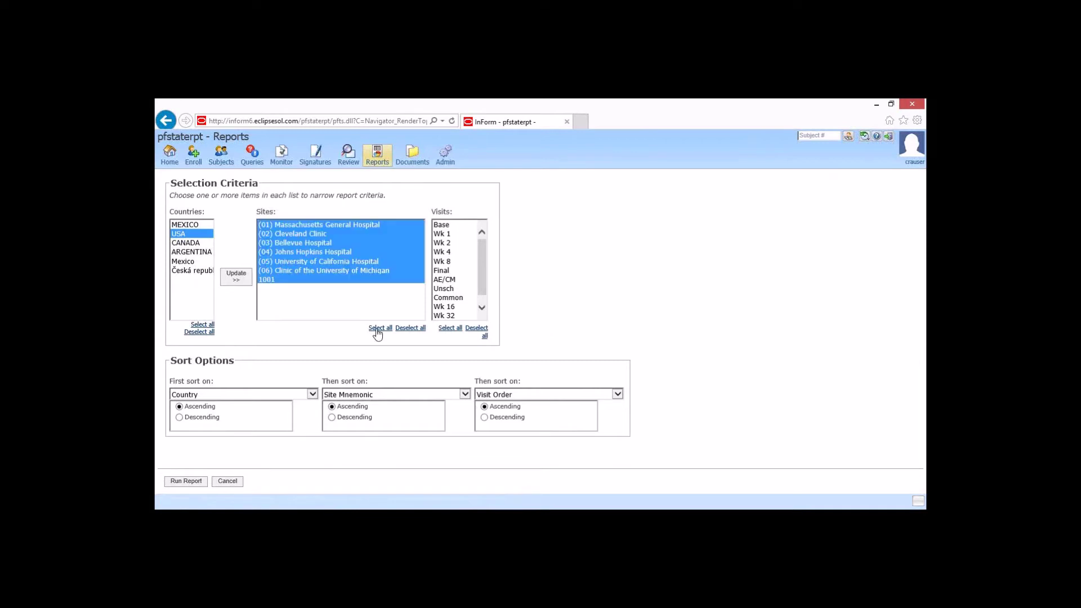
{"action": "left_click", "coordinate": [451, 329]}
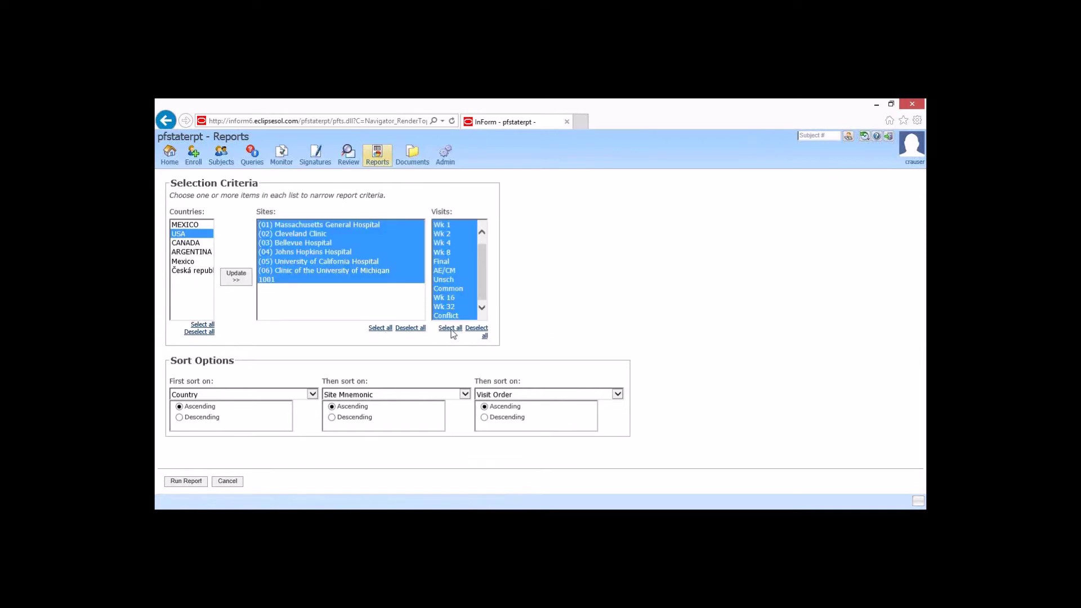
{"action": "left_click", "coordinate": [201, 482]}
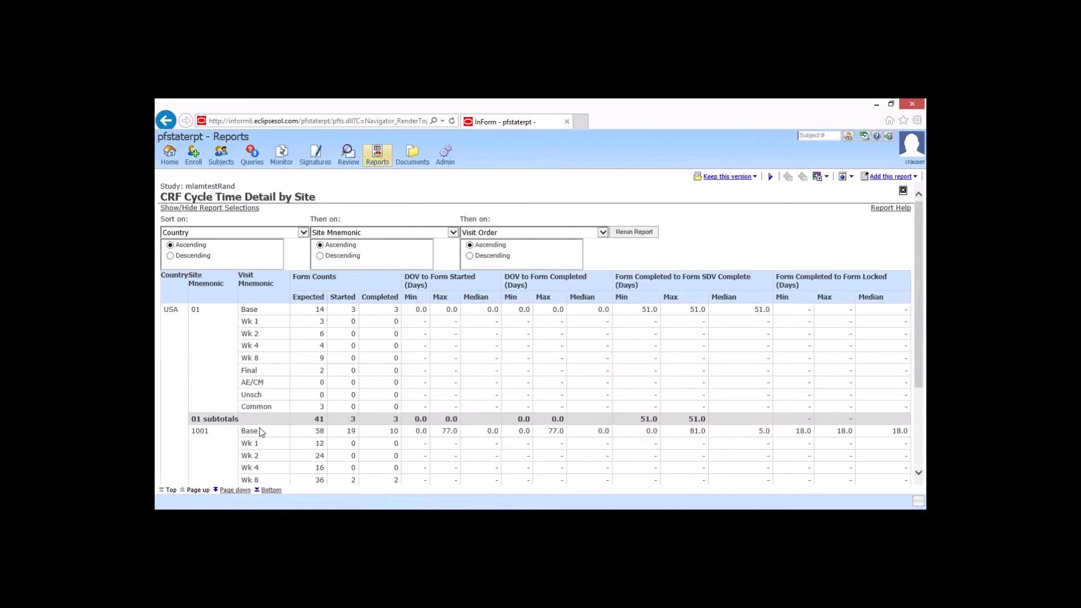
{"action": "scroll", "coordinate": [318, 414], "scroll_direction": "down", "scroll_amount": 2}
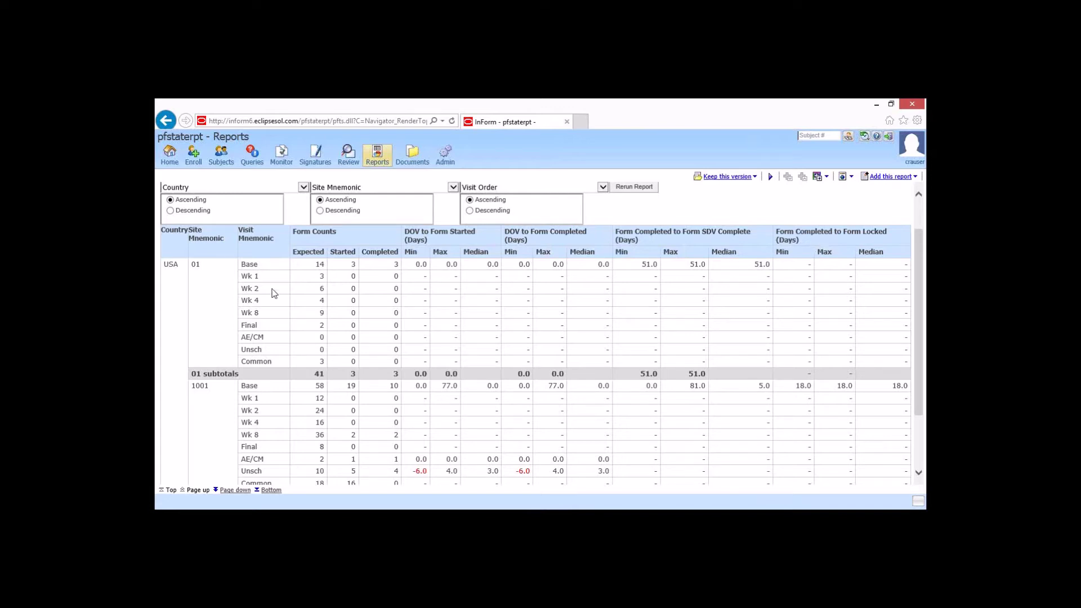
{"action": "scroll", "coordinate": [270, 297], "scroll_direction": "down", "scroll_amount": 1}
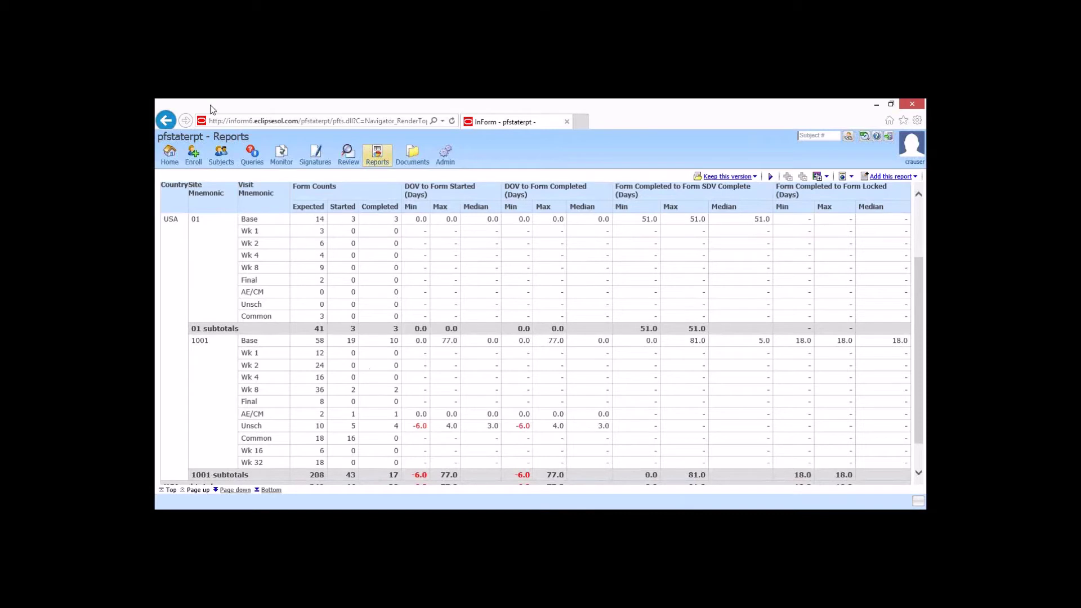
Run the Query Aging by Site report from Query Reports for all USA sites and show its report selections
{"action": "left_click", "coordinate": [376, 160]}
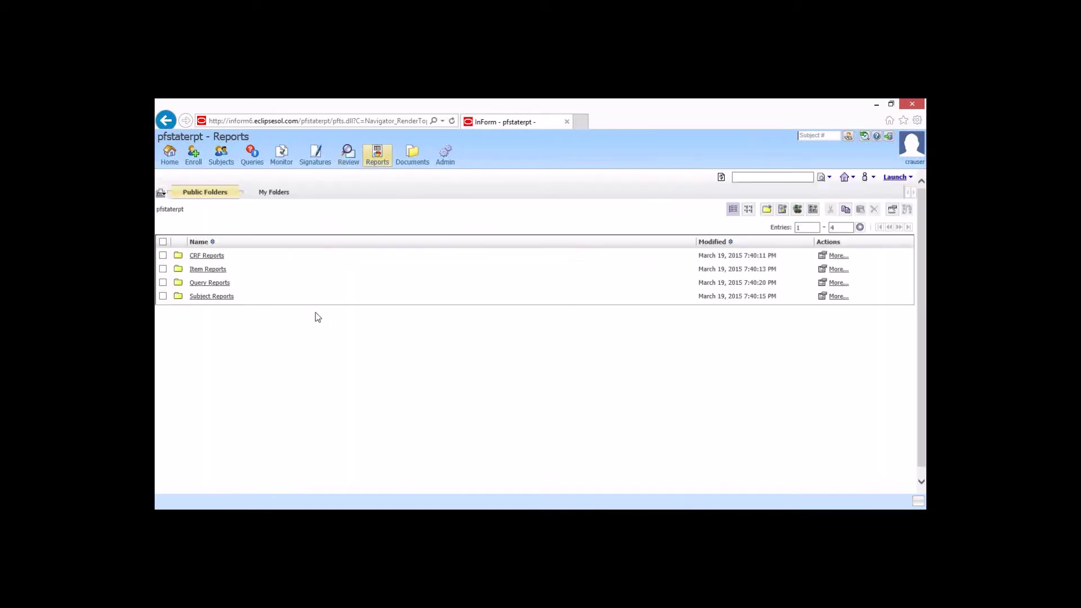
{"action": "left_click", "coordinate": [209, 283]}
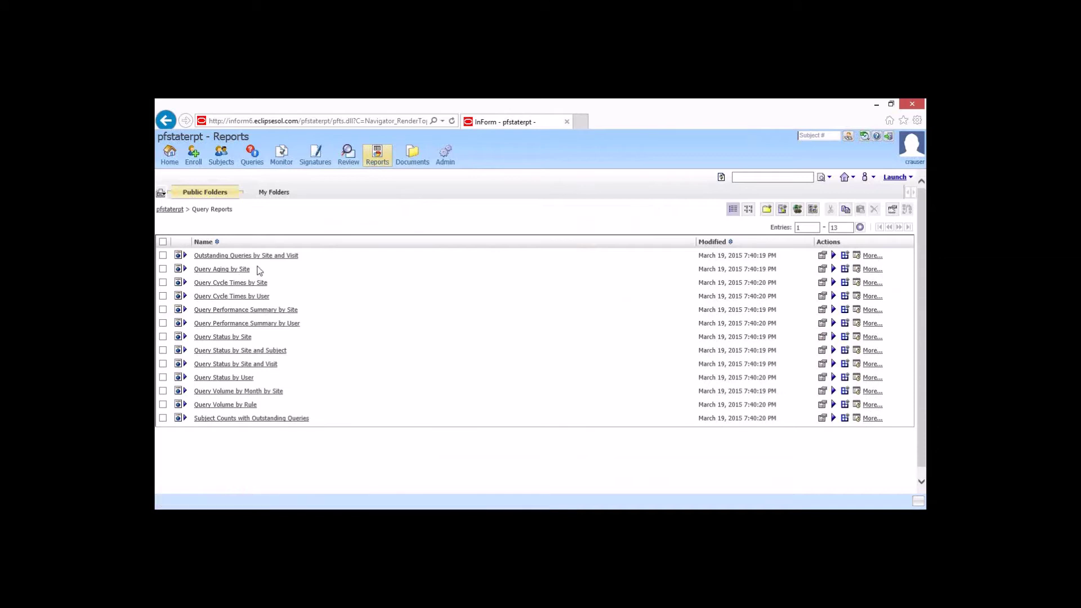
{"action": "left_click", "coordinate": [247, 271]}
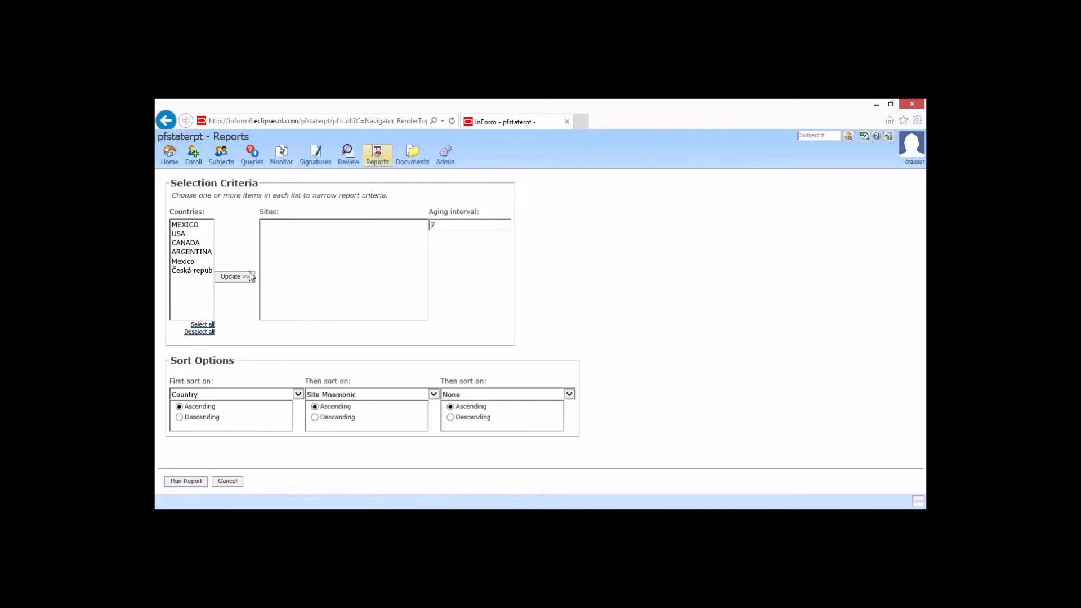
{"action": "left_click", "coordinate": [191, 234]}
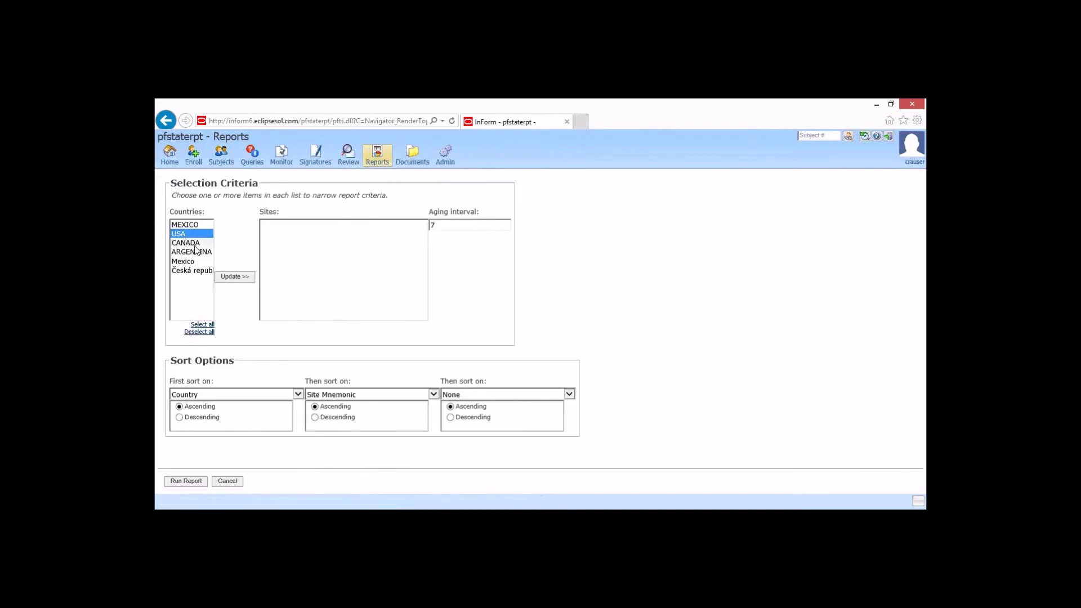
{"action": "left_click", "coordinate": [235, 277]}
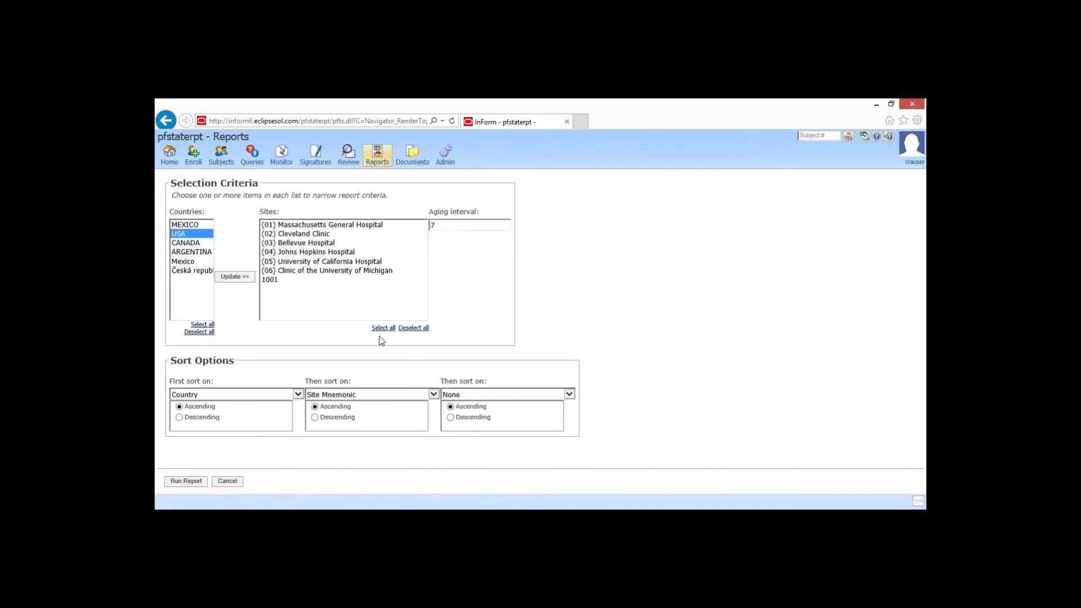
{"action": "left_click", "coordinate": [382, 328]}
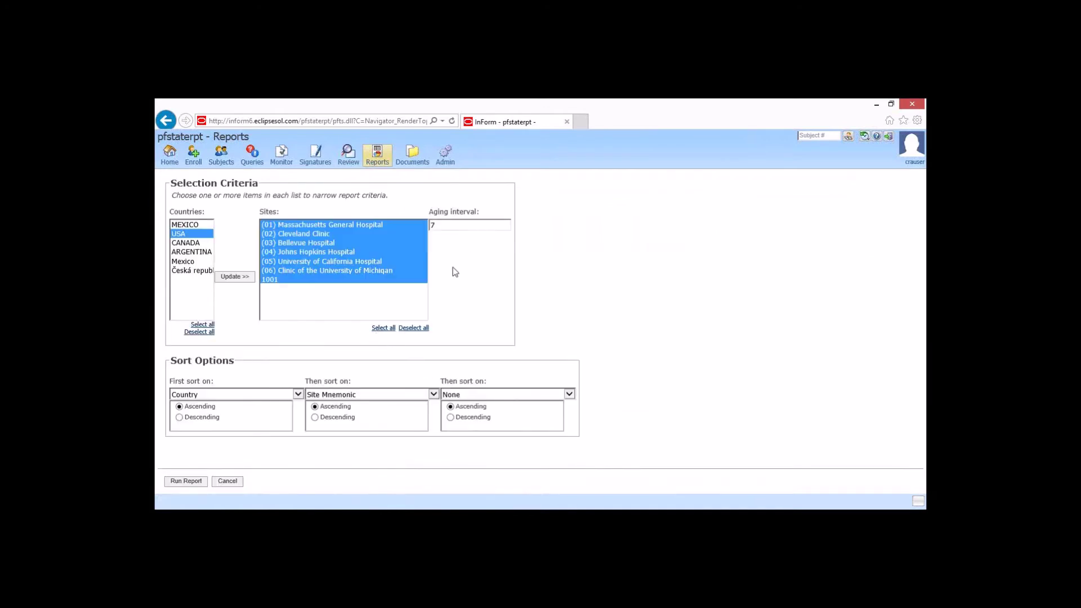
{"action": "left_click", "coordinate": [197, 482]}
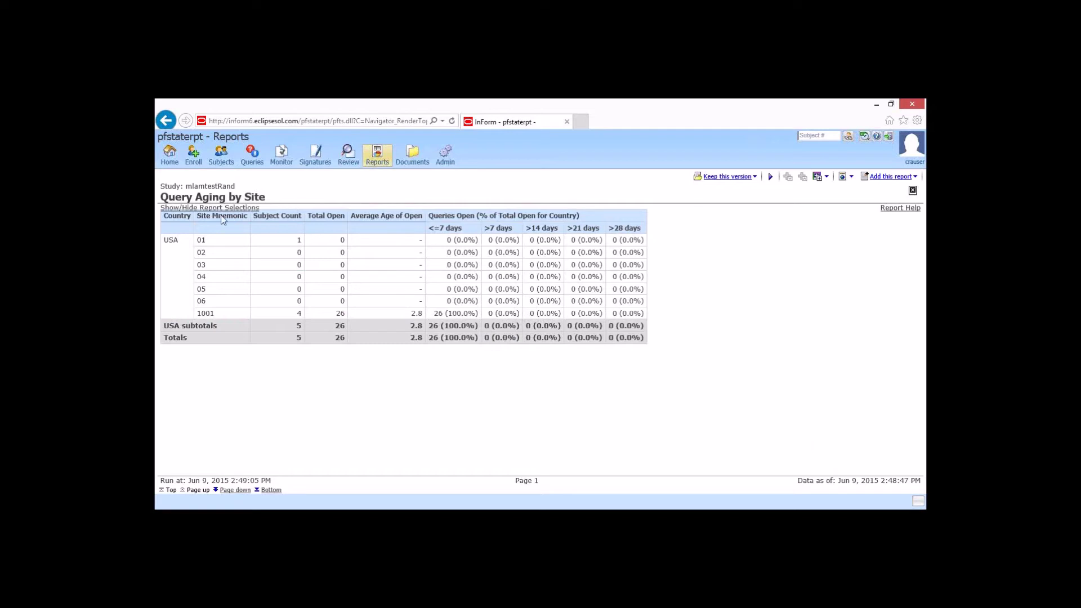
{"action": "left_click", "coordinate": [237, 208]}
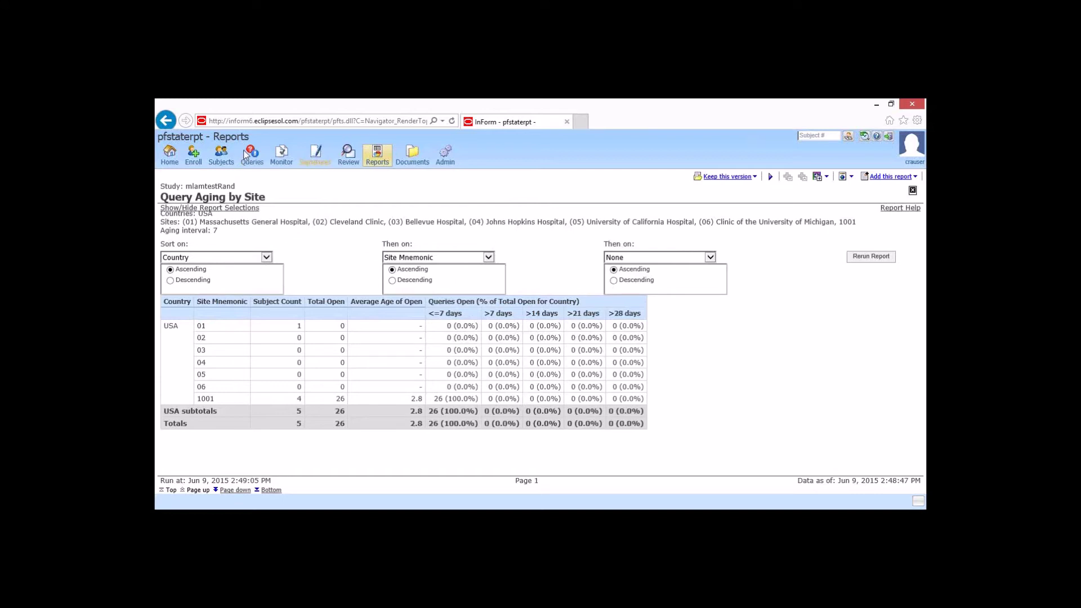
{"action": "left_click", "coordinate": [377, 155]}
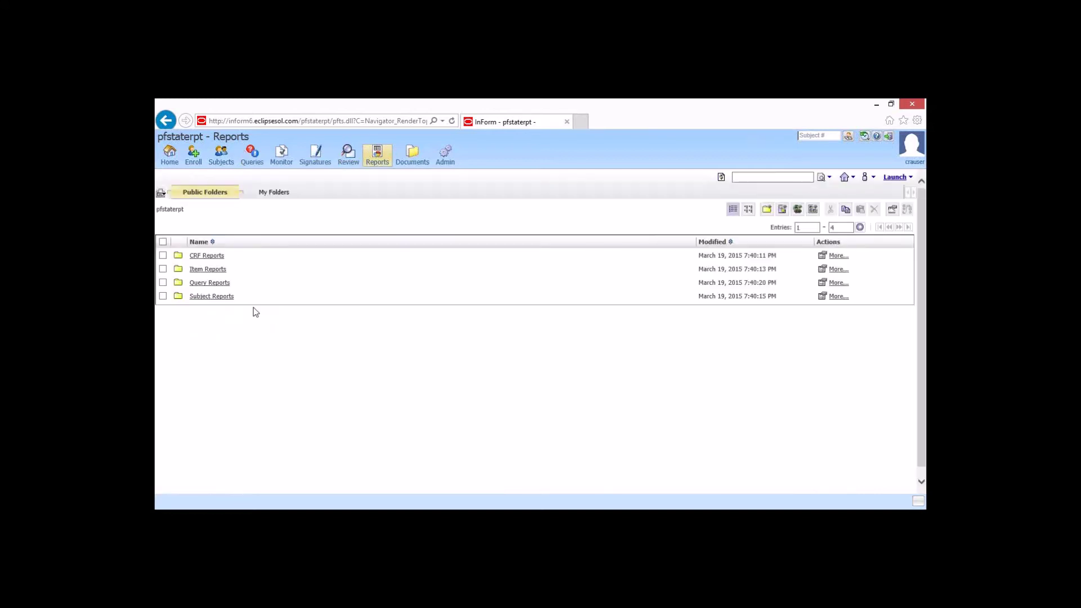
{"action": "left_click", "coordinate": [210, 283]}
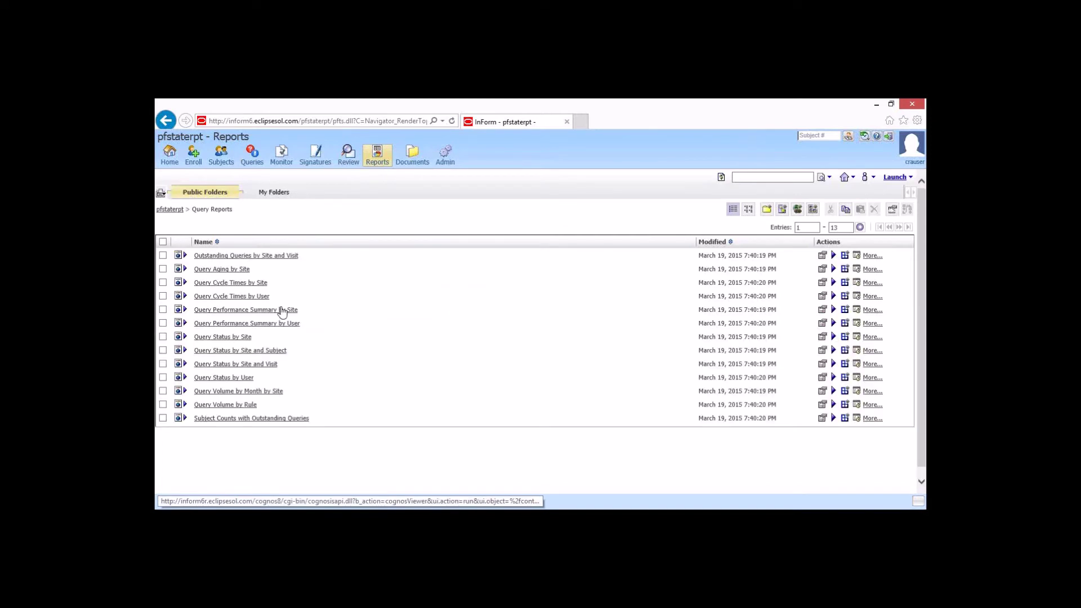
{"action": "left_click", "coordinate": [235, 270]}
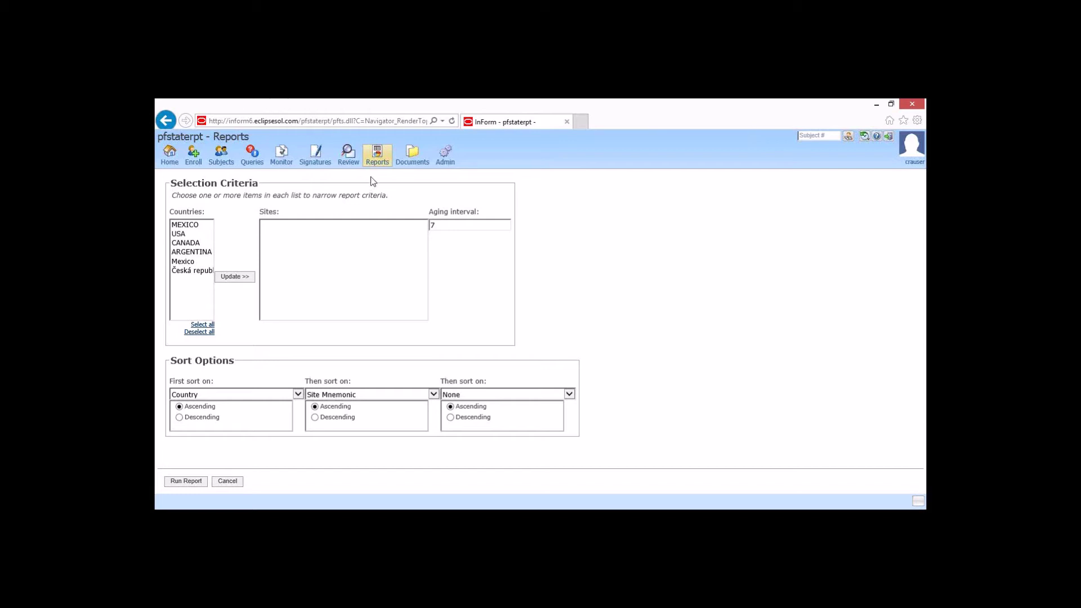
Run the Query Volume by Rule report from Query Reports with the default lowest-to-highest trigger count range, and examine the rule chart
{"action": "left_click", "coordinate": [376, 169]}
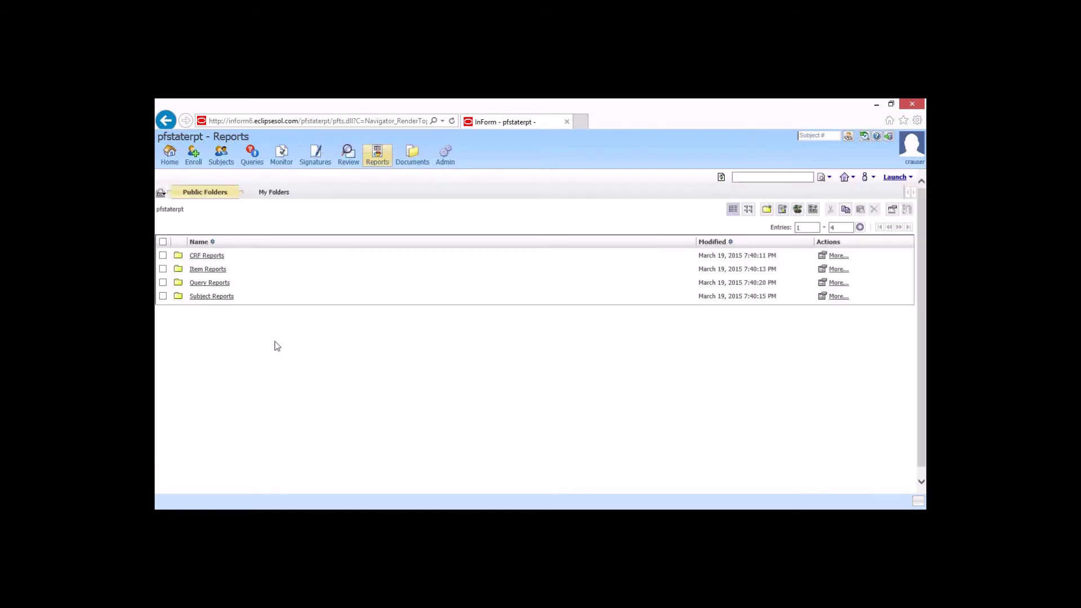
{"action": "left_click", "coordinate": [209, 283]}
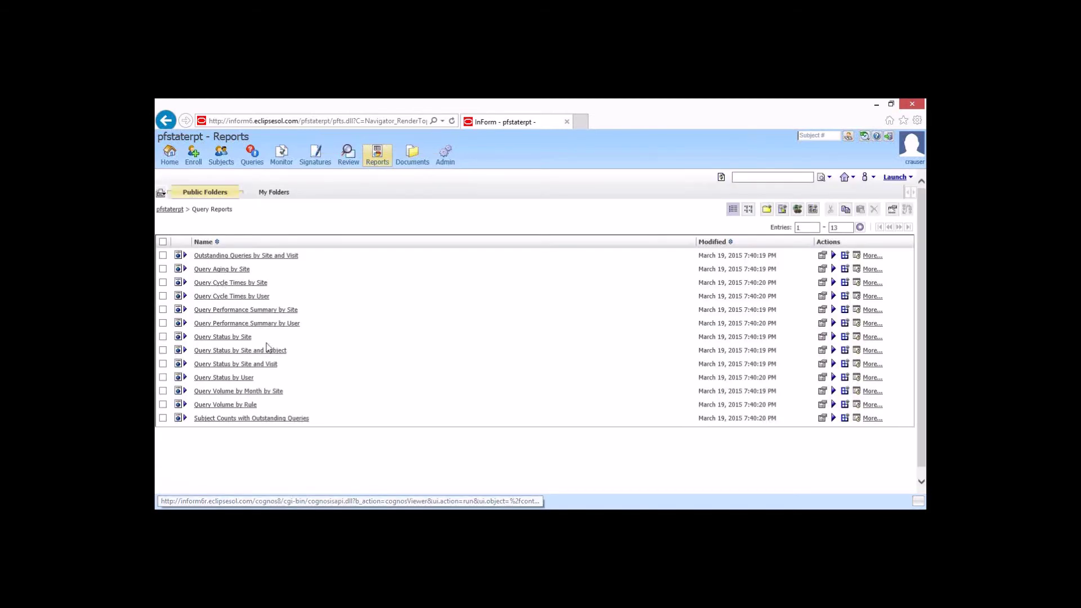
{"action": "left_click", "coordinate": [233, 405]}
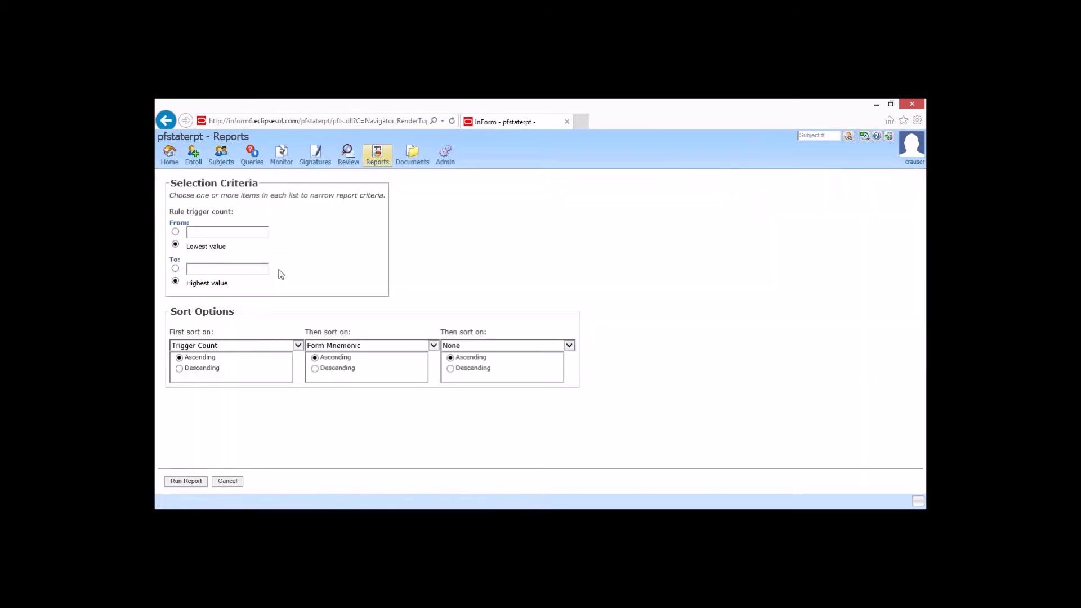
{"action": "left_click", "coordinate": [188, 479]}
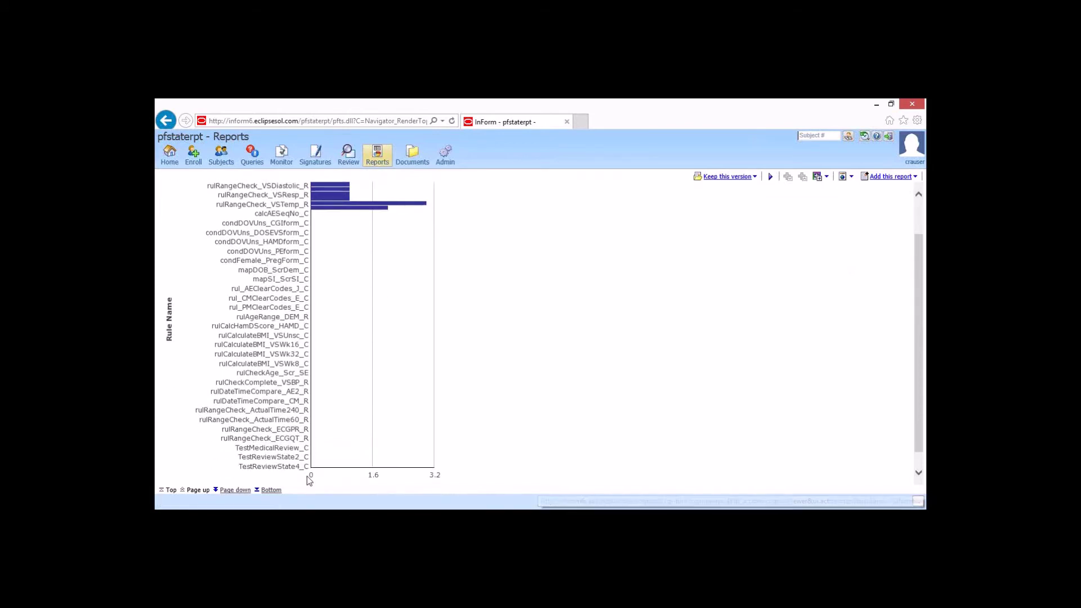
{"action": "scroll", "coordinate": [275, 446], "scroll_direction": "up", "scroll_amount": 2}
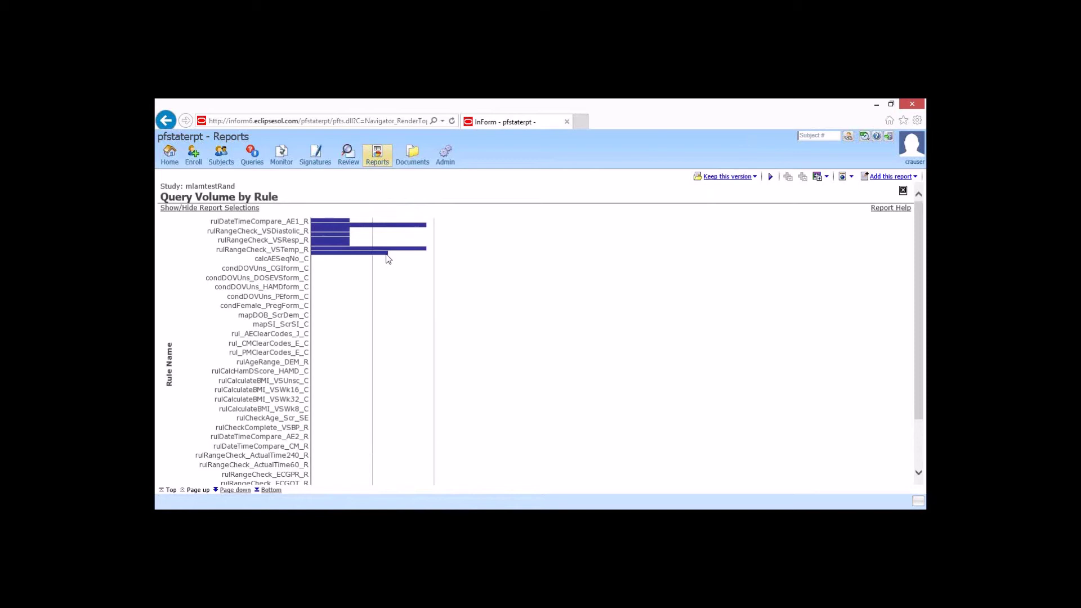
{"action": "scroll", "coordinate": [476, 284], "scroll_direction": "down", "scroll_amount": 3}
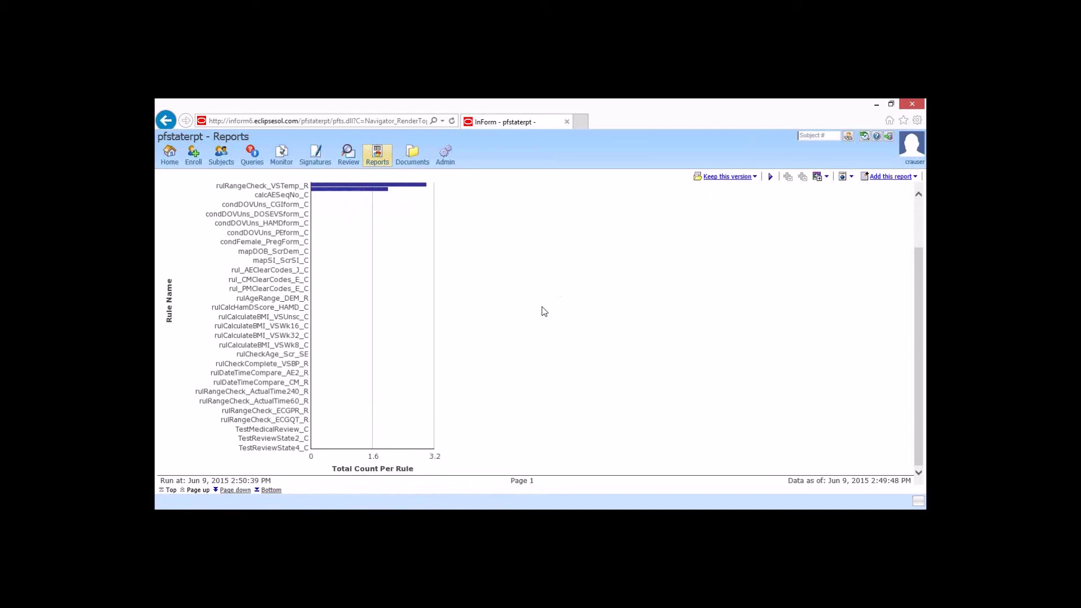
{"action": "scroll", "coordinate": [540, 311], "scroll_direction": "up", "scroll_amount": 3}
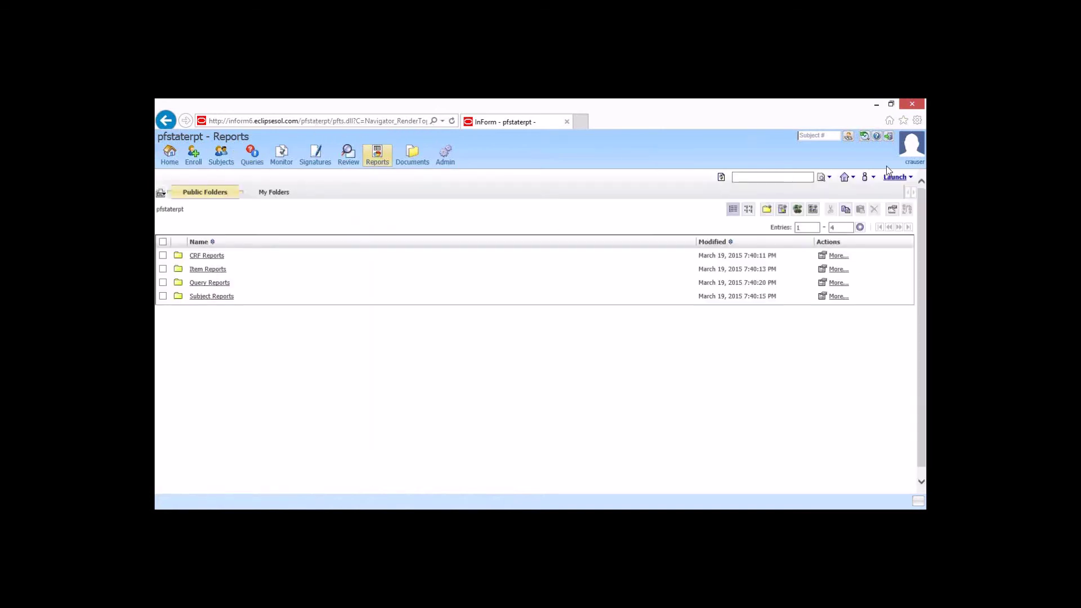
Start a new ad hoc report using the pfstaterpt clinical package
{"action": "left_click", "coordinate": [895, 178]}
{"action": "left_click", "coordinate": [871, 190]}
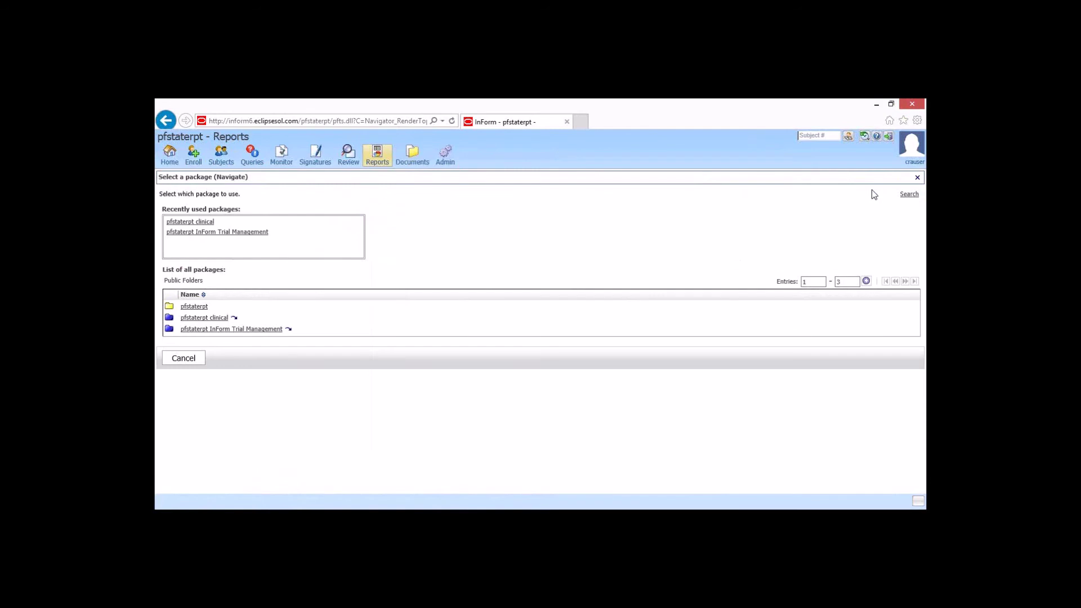
{"action": "left_click", "coordinate": [208, 222]}
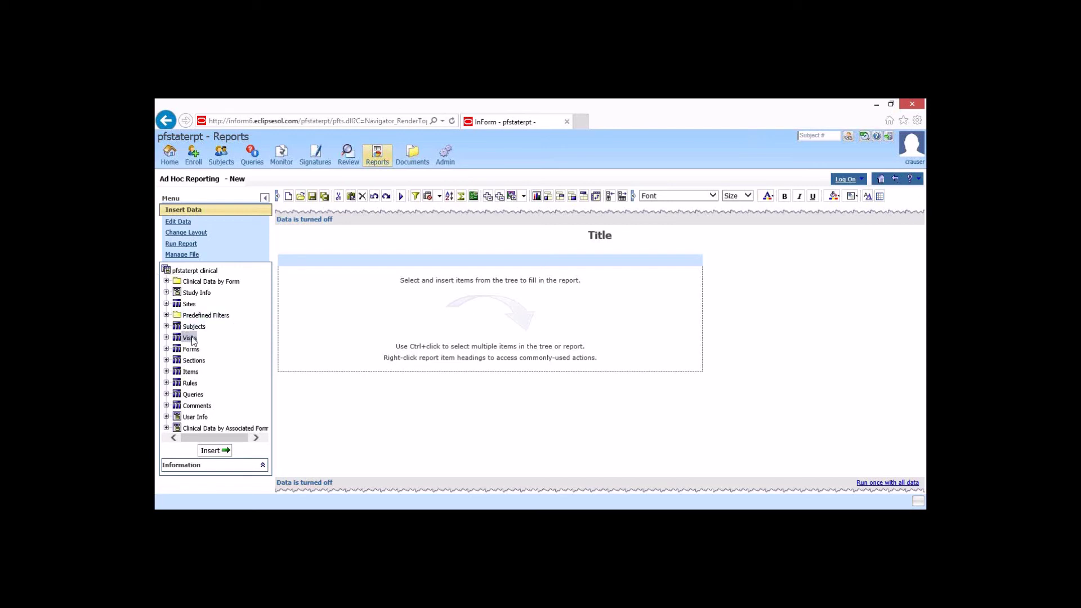
Insert Site Name from Sites and Subject Number from Subjects as the first two report columns
{"action": "left_click", "coordinate": [167, 304]}
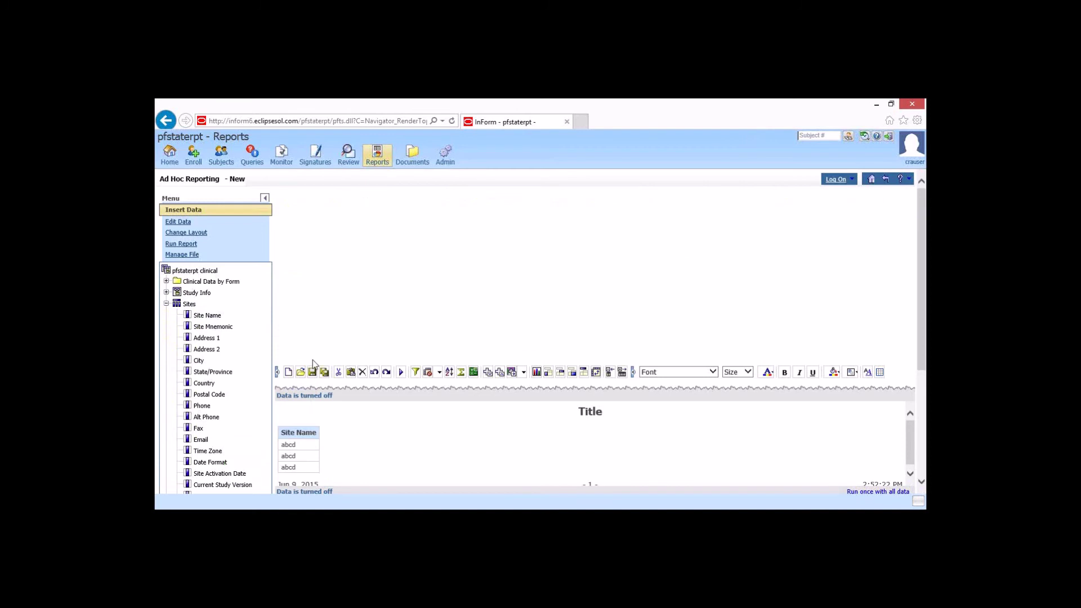
{"action": "scroll", "coordinate": [218, 370], "scroll_direction": "down", "scroll_amount": 3}
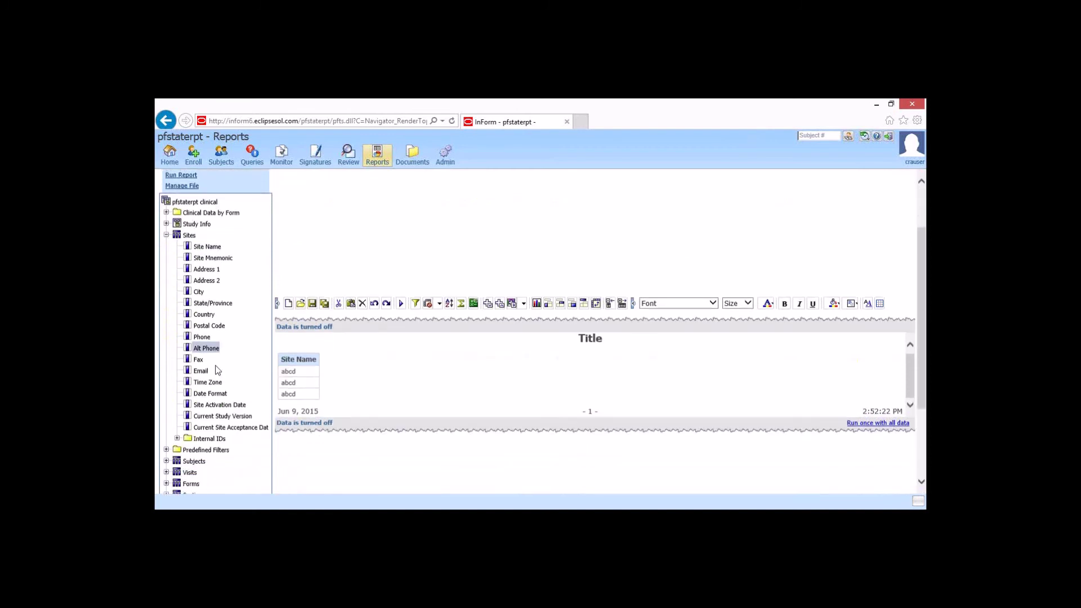
{"action": "scroll", "coordinate": [217, 370], "scroll_direction": "down", "scroll_amount": 3}
{"action": "left_click", "coordinate": [168, 384]}
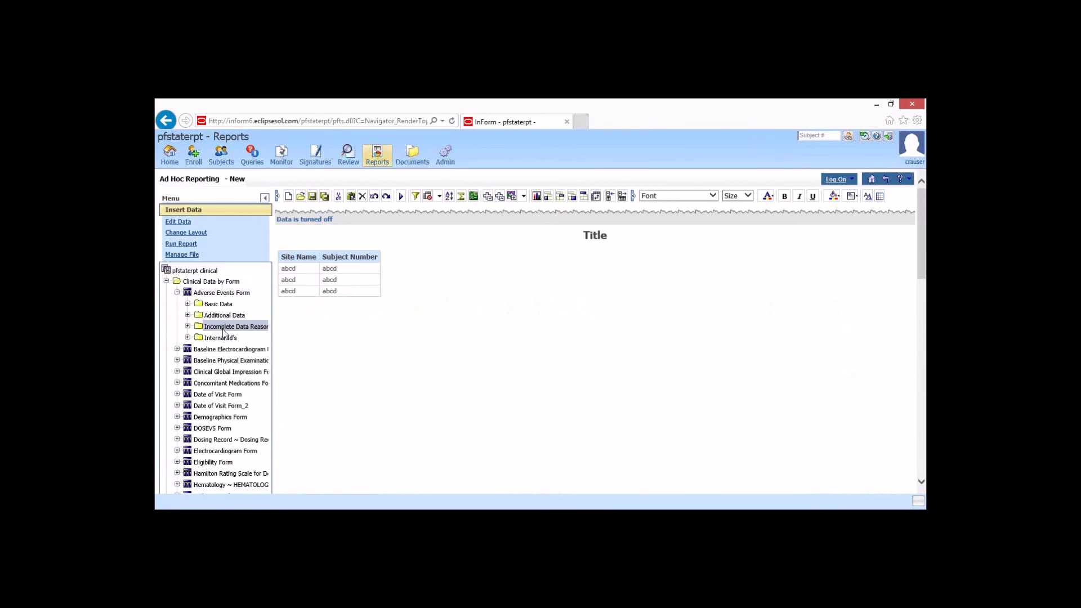
Insert the Event item from the Adverse Events Form's Basic Data as the third report column
{"action": "left_click", "coordinate": [188, 304]}
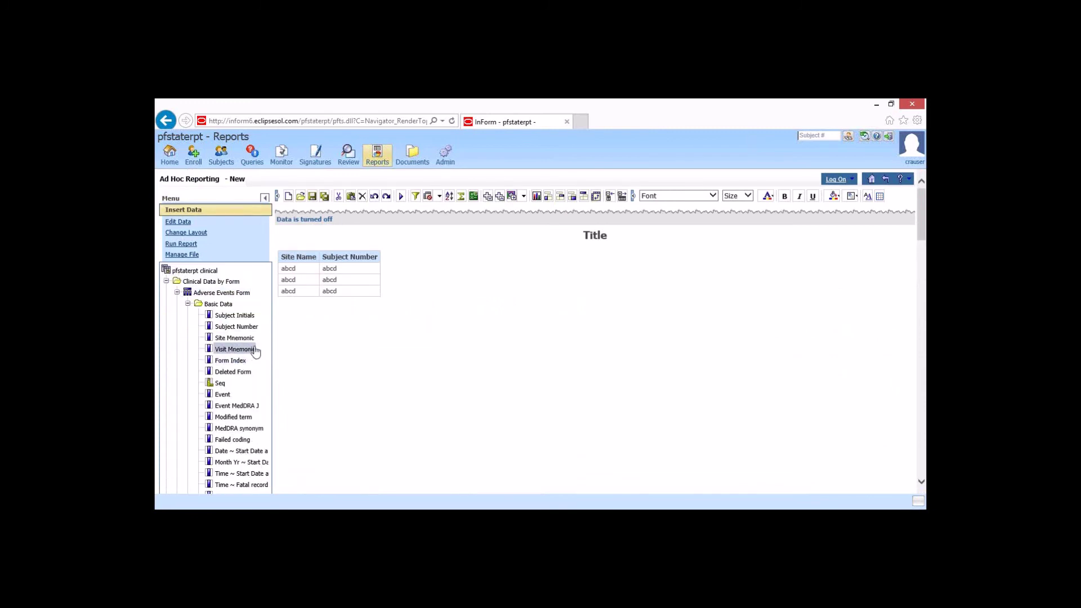
{"action": "scroll", "coordinate": [273, 375], "scroll_direction": "down", "scroll_amount": 1}
{"action": "double_click", "coordinate": [224, 346]}
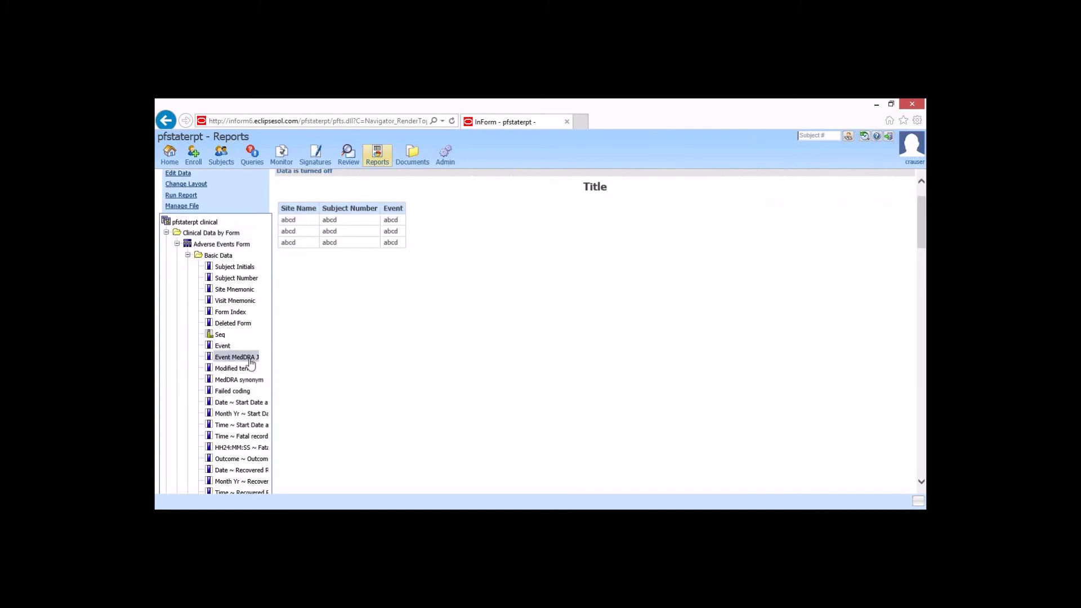
Insert the DrugcausedAE ~ Possible relationship item from the Adverse Events Form's Basic Data as the fourth report column
{"action": "scroll", "coordinate": [255, 370], "scroll_direction": "down", "scroll_amount": 2}
{"action": "scroll", "coordinate": [254, 369], "scroll_direction": "down", "scroll_amount": 1}
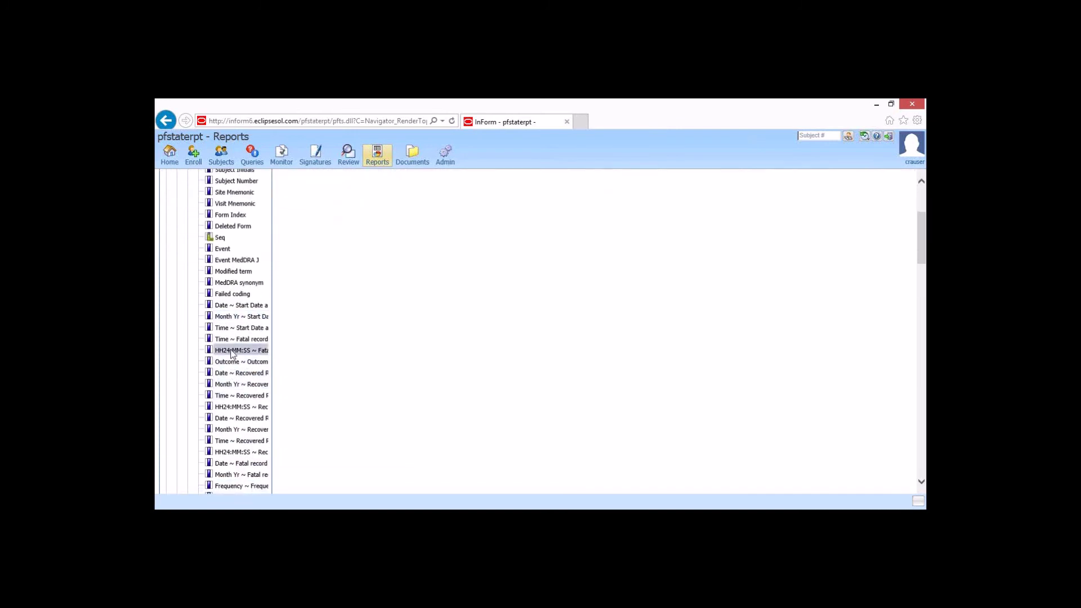
{"action": "scroll", "coordinate": [254, 370], "scroll_direction": "down", "scroll_amount": 2}
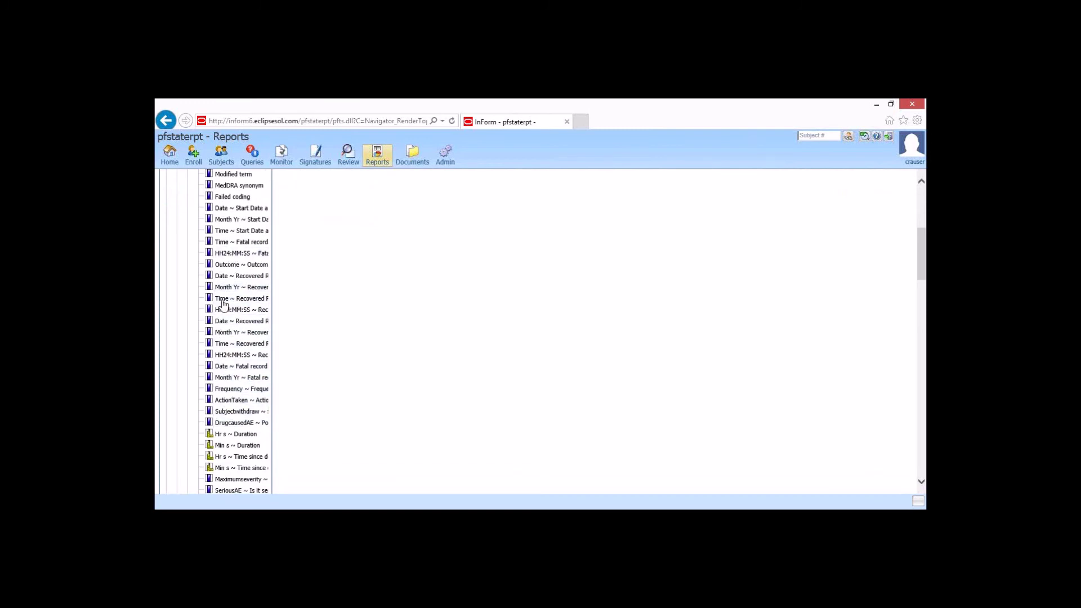
{"action": "scroll", "coordinate": [231, 338], "scroll_direction": "up", "scroll_amount": 2}
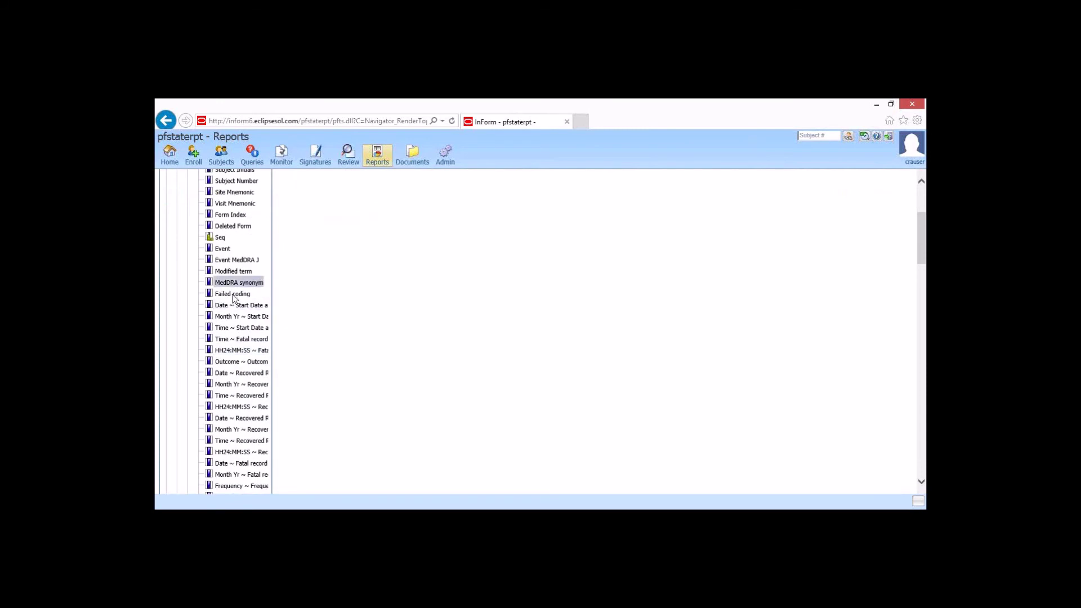
{"action": "scroll", "coordinate": [235, 229], "scroll_direction": "up", "scroll_amount": 1}
{"action": "scroll", "coordinate": [236, 271], "scroll_direction": "down", "scroll_amount": 1}
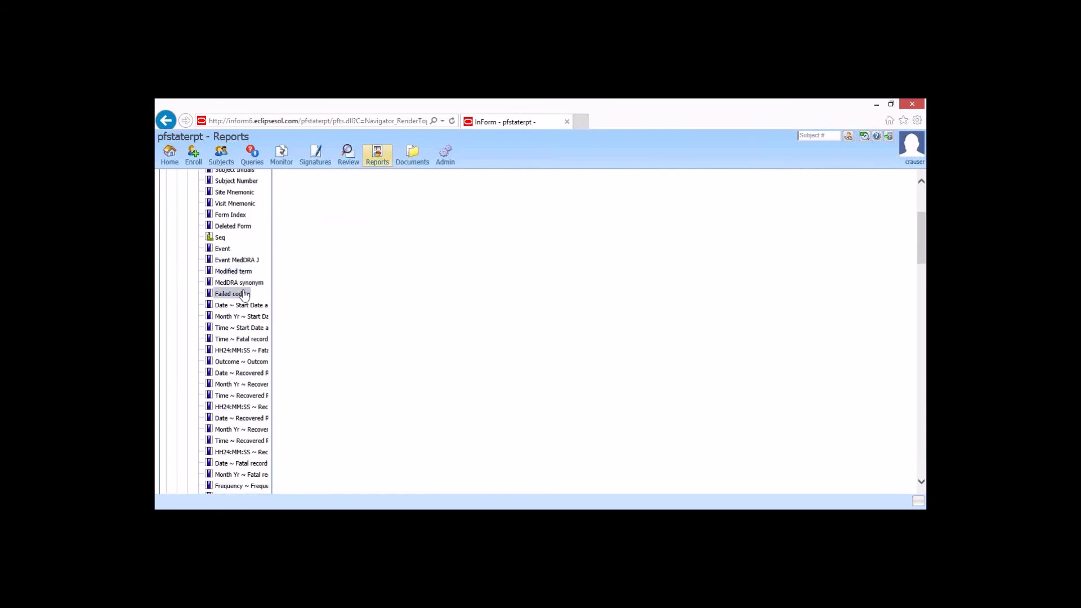
{"action": "scroll", "coordinate": [239, 290], "scroll_direction": "down", "scroll_amount": 1}
{"action": "scroll", "coordinate": [245, 363], "scroll_direction": "down", "scroll_amount": 1}
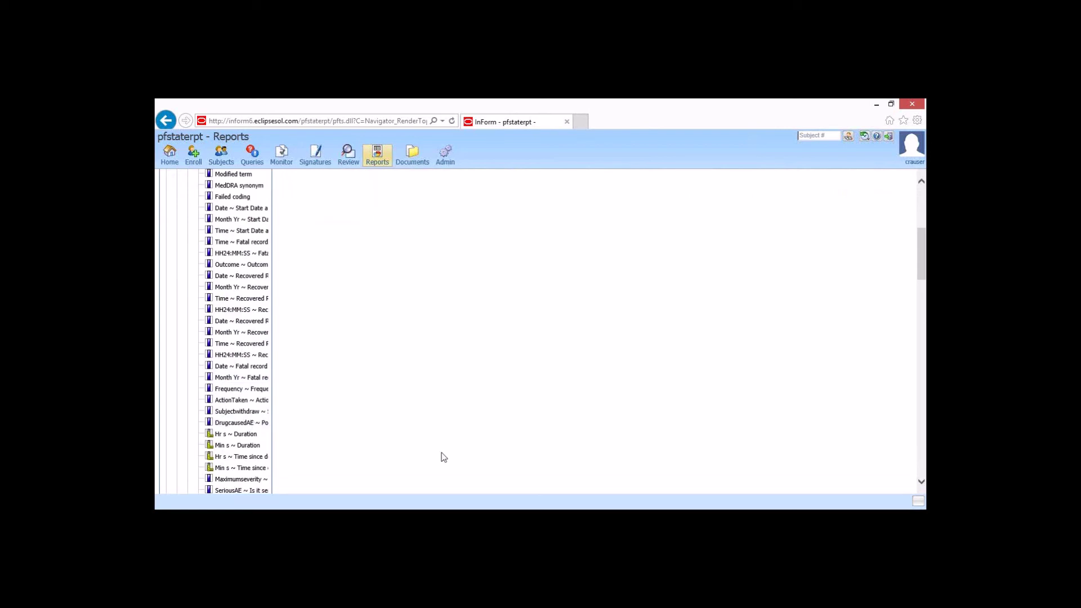
{"action": "scroll", "coordinate": [332, 425], "scroll_direction": "up", "scroll_amount": 5}
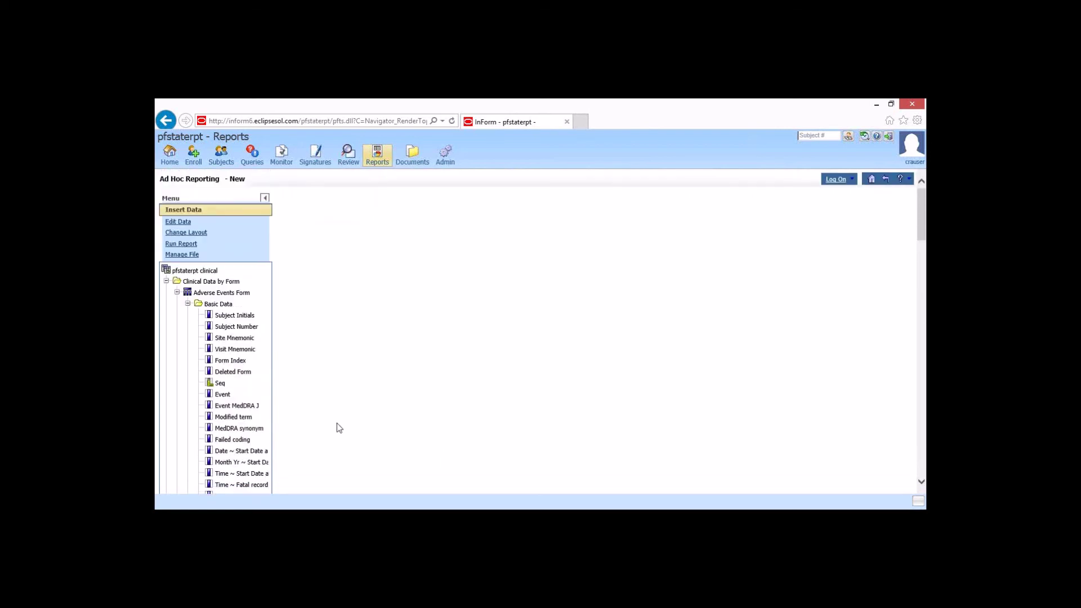
Run the ad hoc report once with all data and review the adverse event rows by site and subject
{"action": "scroll", "coordinate": [310, 423], "scroll_direction": "down", "scroll_amount": 10}
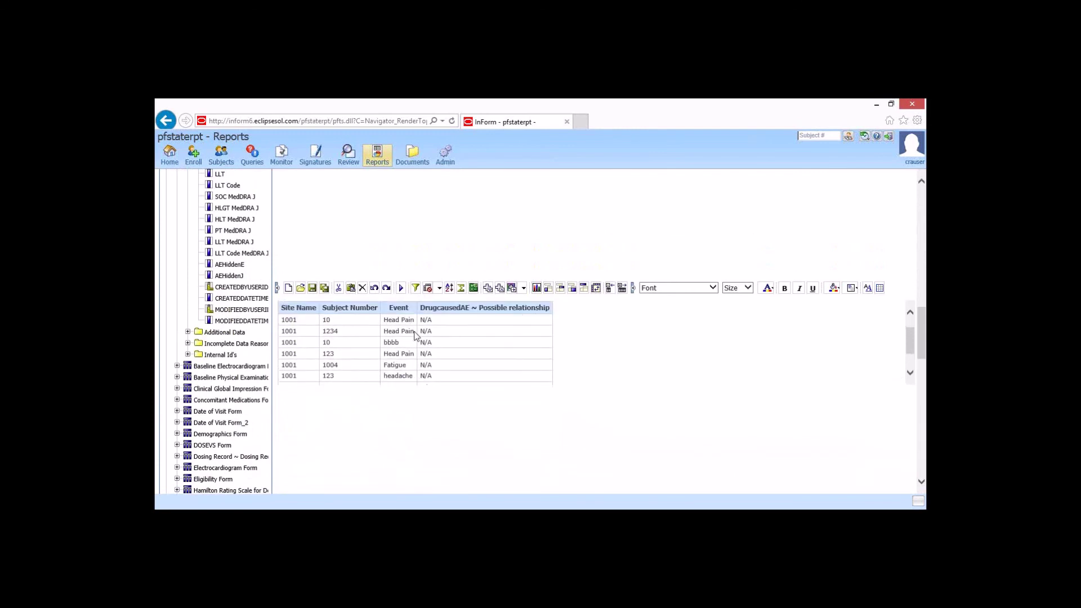
{"action": "scroll", "coordinate": [434, 340], "scroll_direction": "down", "scroll_amount": 1}
{"action": "scroll", "coordinate": [342, 330], "scroll_direction": "up", "scroll_amount": 1}
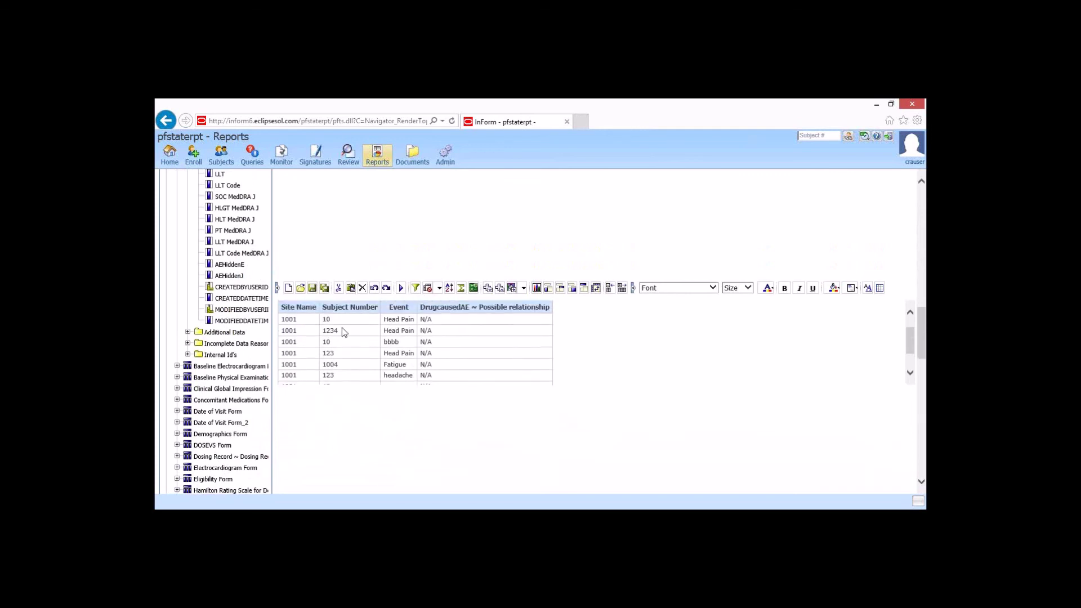